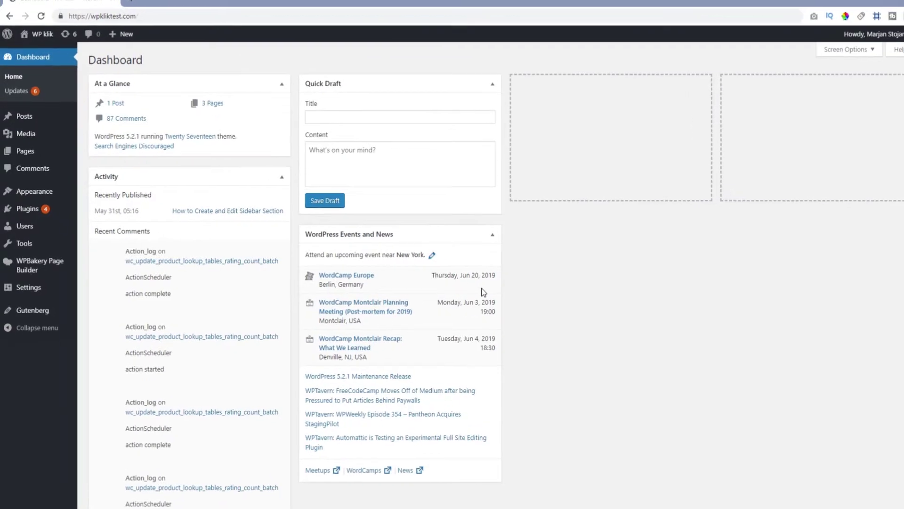
Step: Open the Edit Media page for the city skyline image kevin-laminto-1483148-unsplash from the Media Library
mouse_move(40, 138)
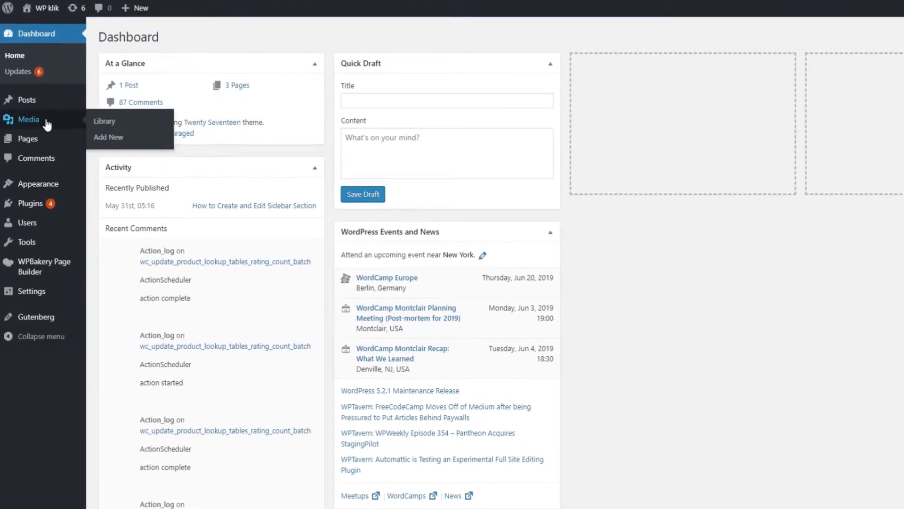
left_click(107, 121)
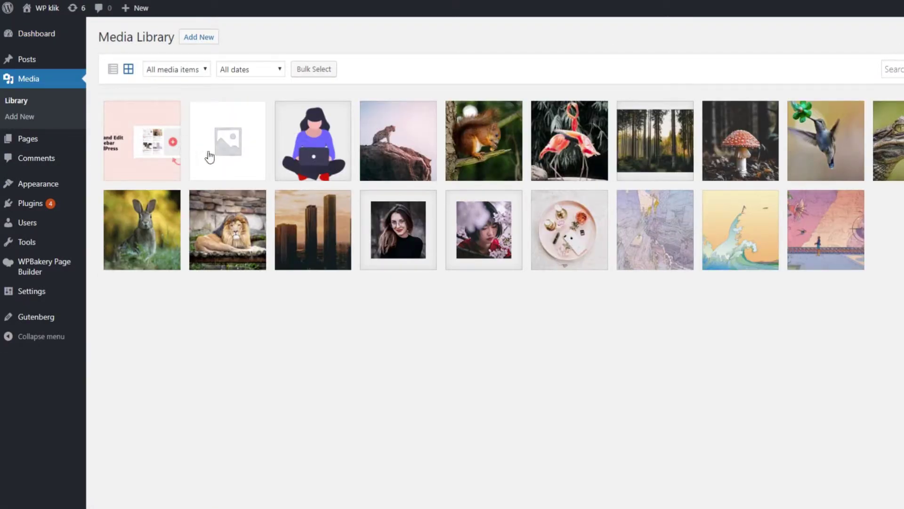
left_click(324, 216)
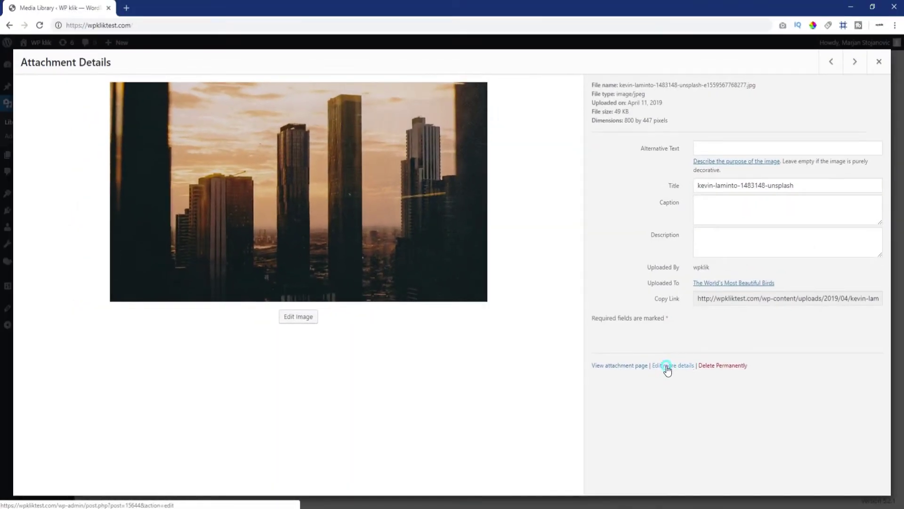
left_click(584, 316)
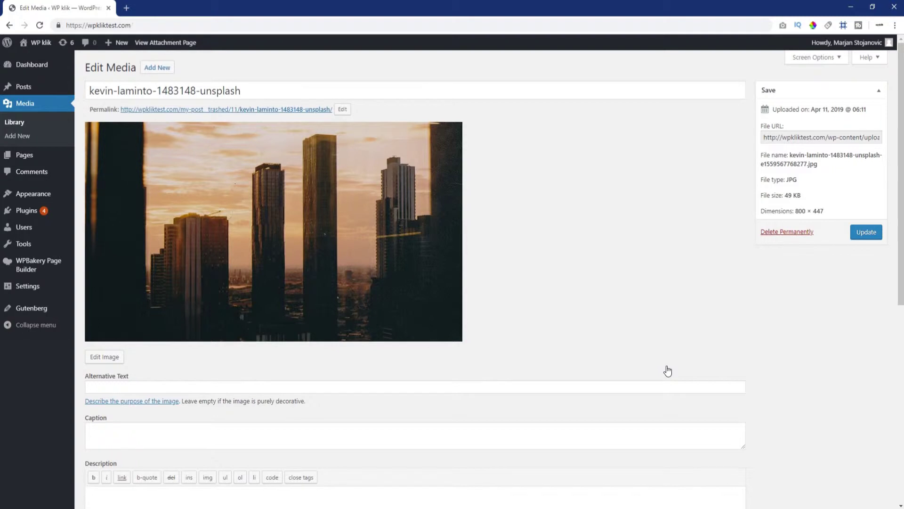
Step: Replace the image's title with 'City'
left_click(808, 60)
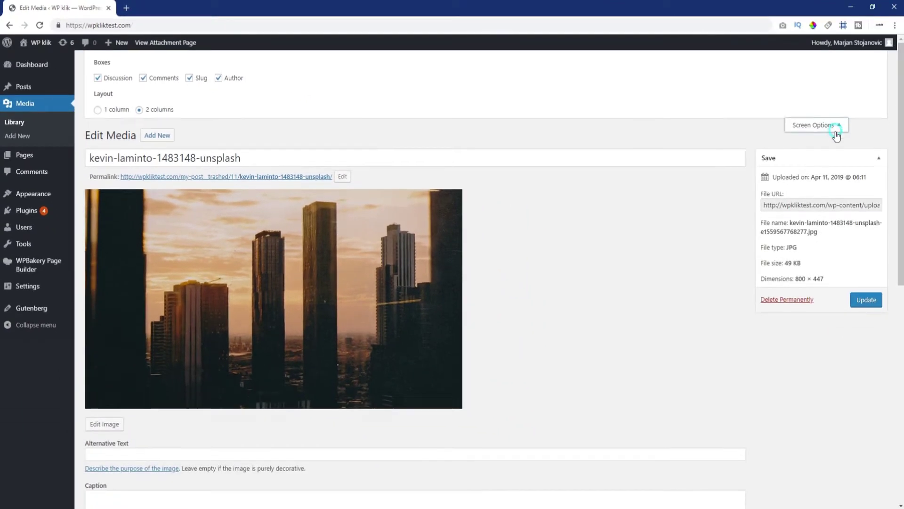
left_click(833, 132)
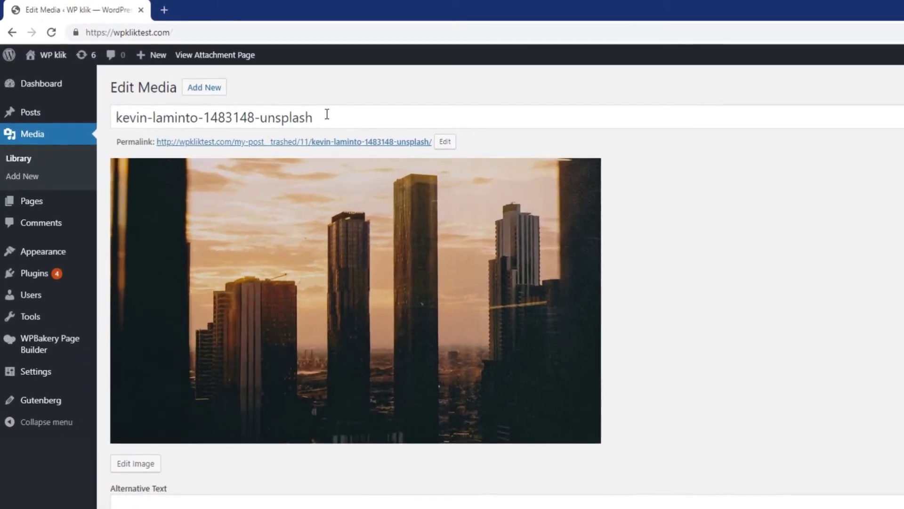
left_click_drag(252, 88, 97, 87)
left_click_drag(127, 113, 116, 114)
type("City")
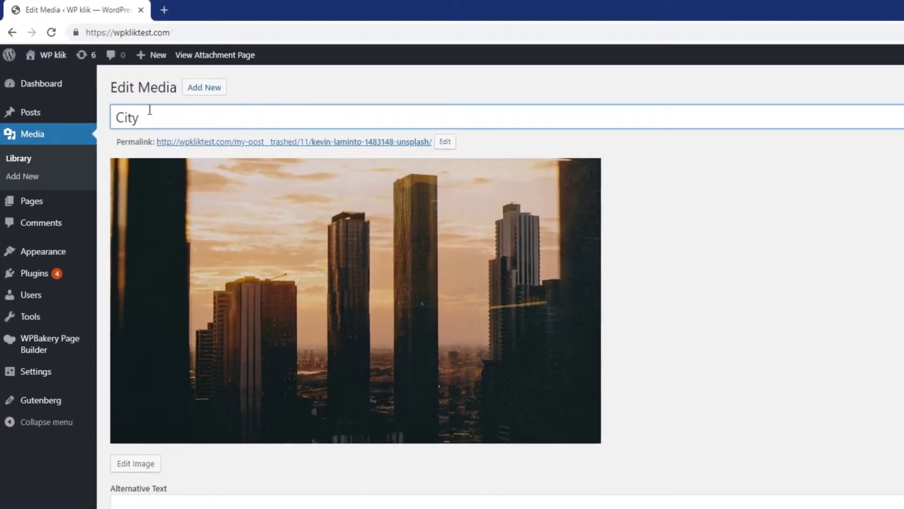
left_click(670, 319)
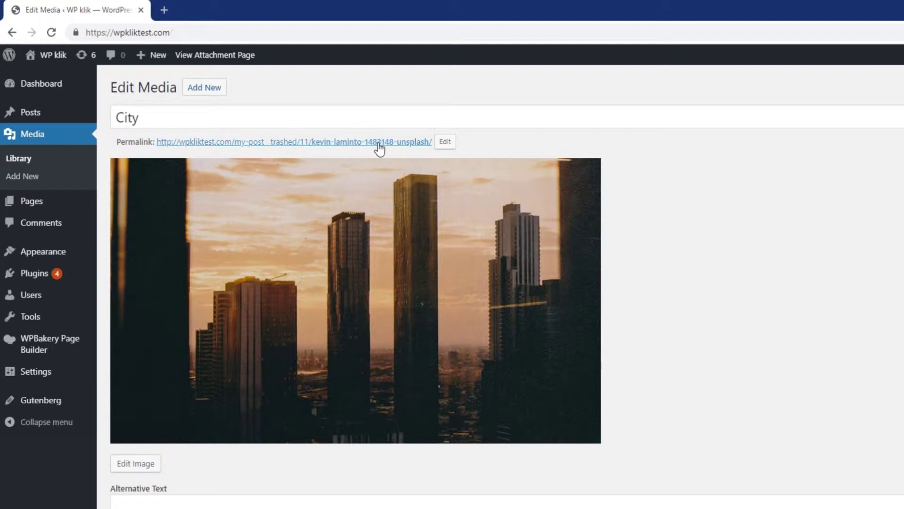
Step: Change the permalink slug to 'city'
left_click(441, 144)
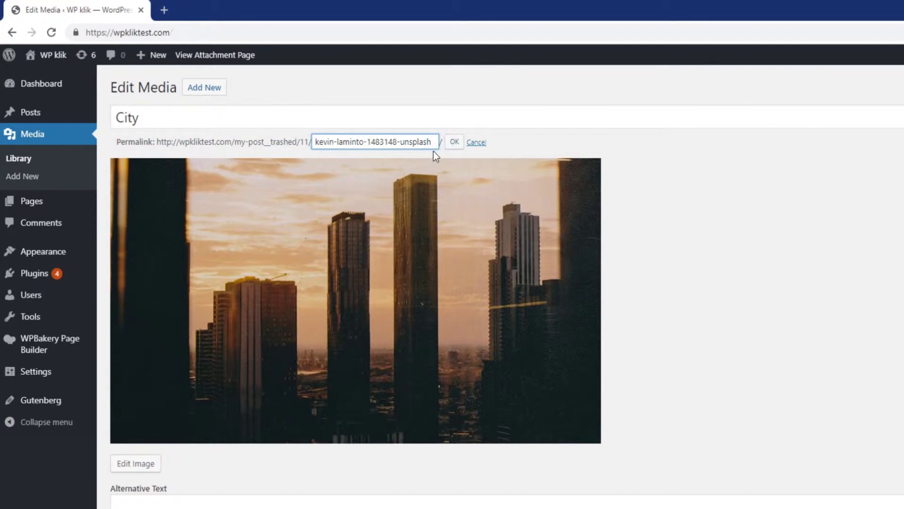
key("ctrl+a")
type("City")
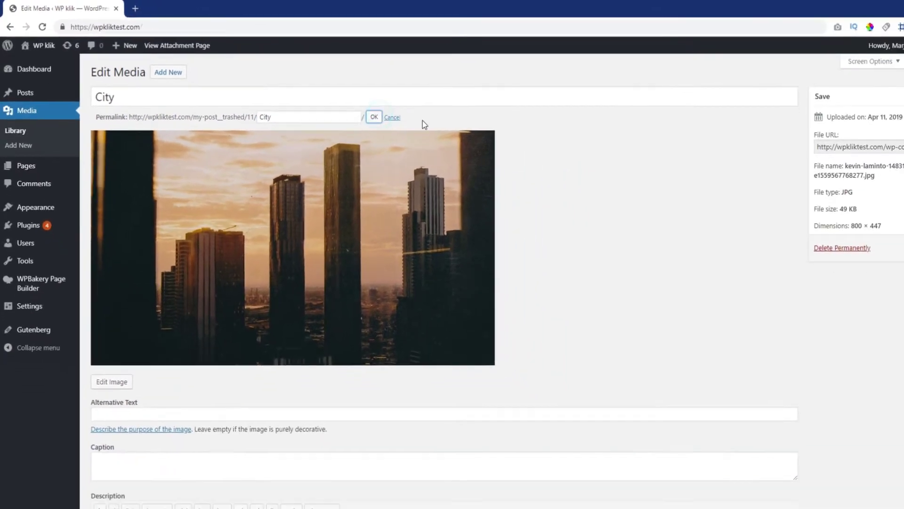
key("Return")
left_click(870, 61)
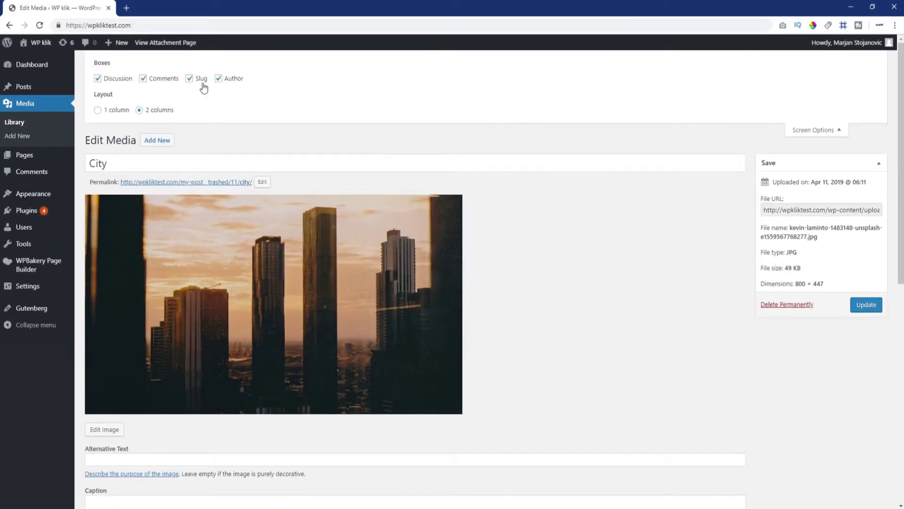
Step: Enter the caption 'This is city'
left_click(810, 130)
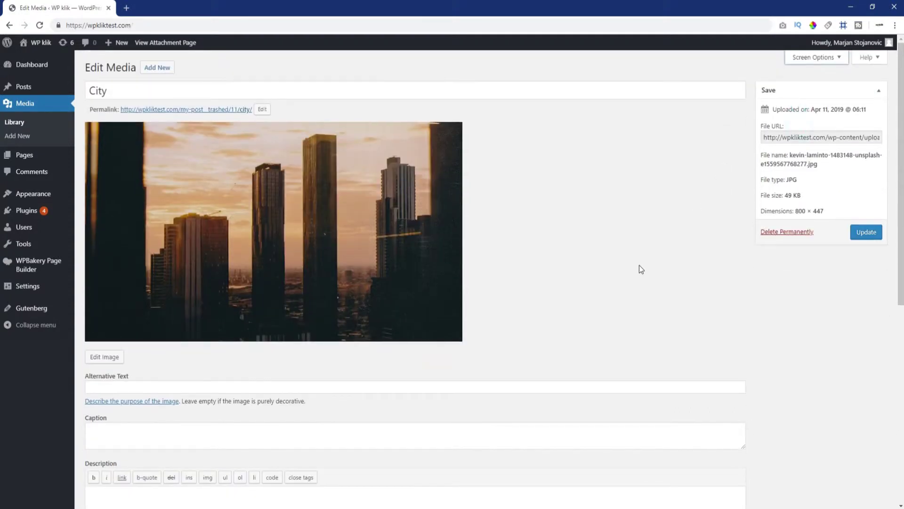
scroll(635, 273, "down", 7)
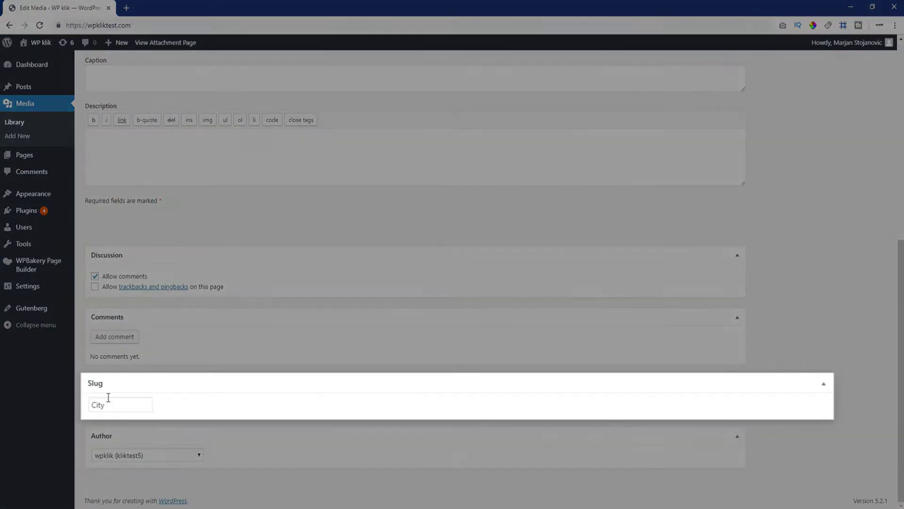
left_click(111, 404)
double_click(111, 403)
scroll(820, 275, "up", 8)
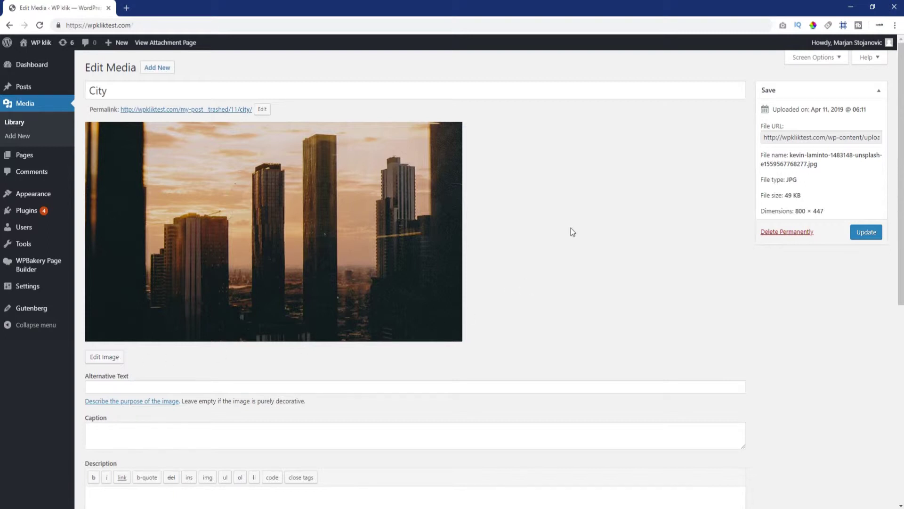
scroll(569, 227, "down", 3)
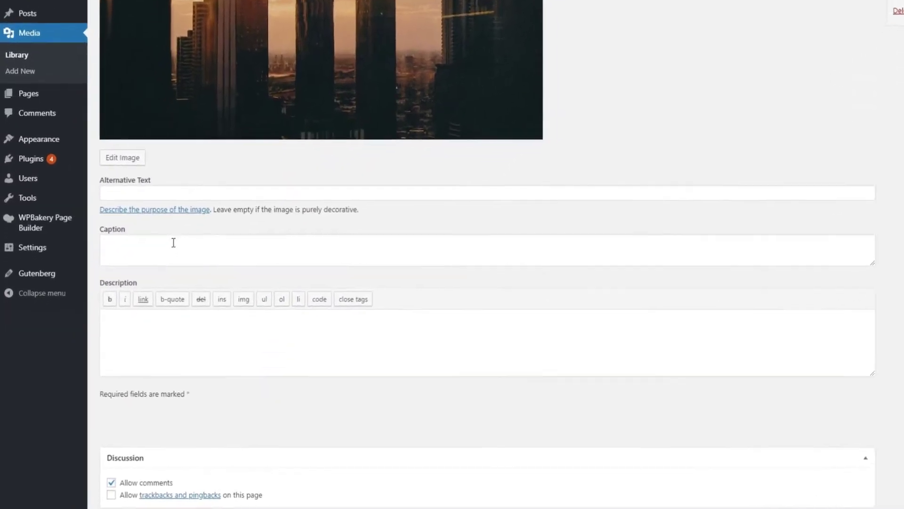
left_click(188, 269)
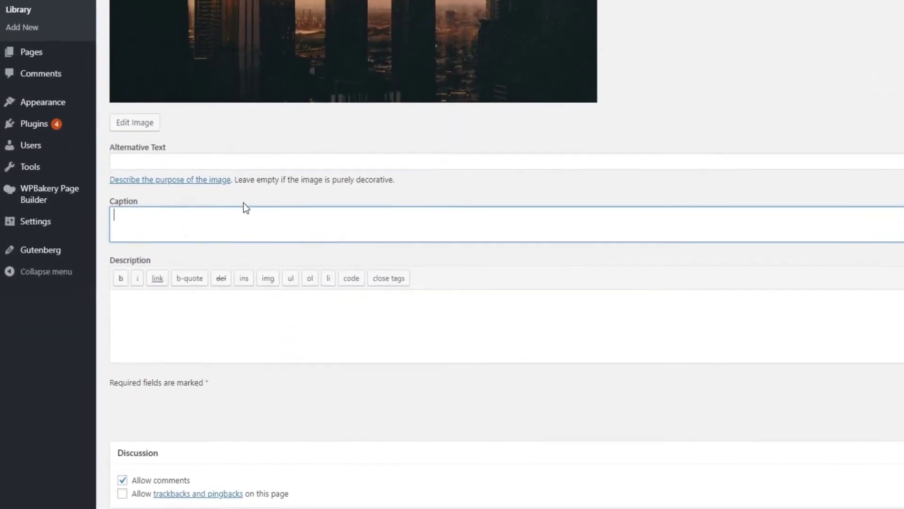
type("This is city")
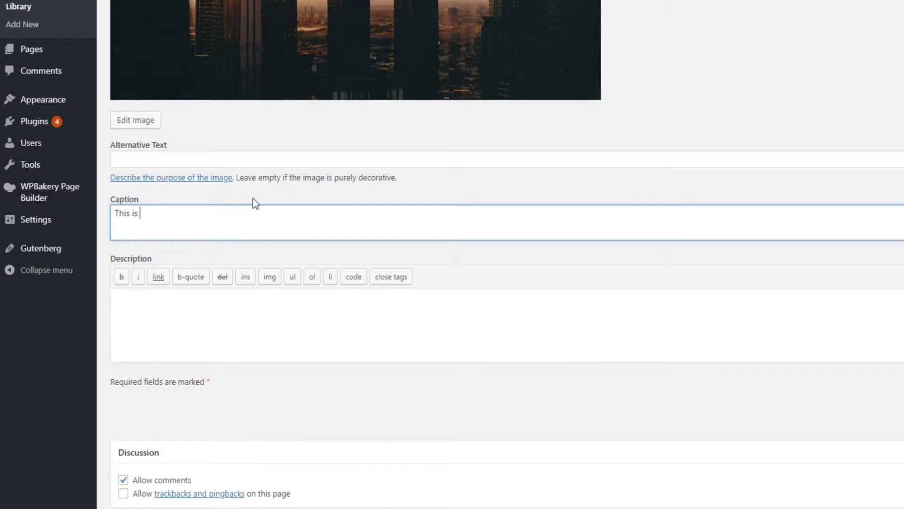
Step: Enter alt text 'Alt text' and description 'Description'
left_click(235, 160)
type("Alt text")
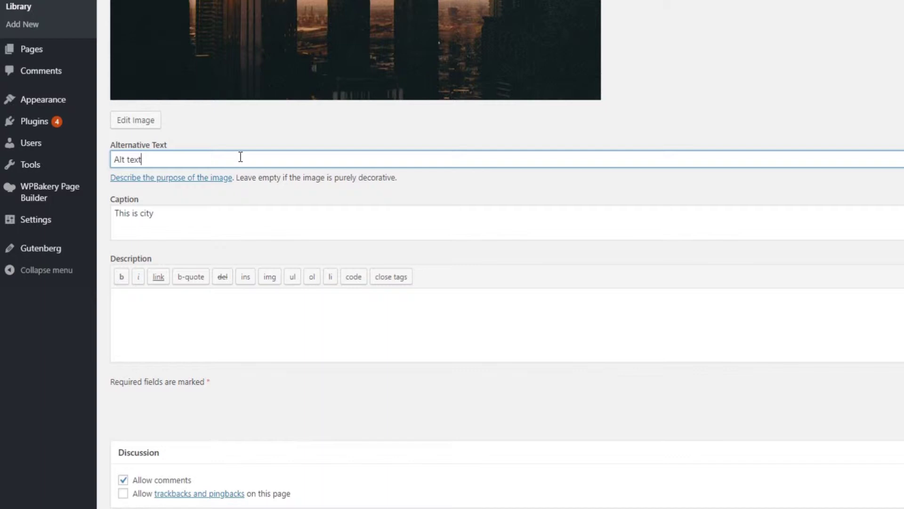
left_click(168, 315)
type("Description")
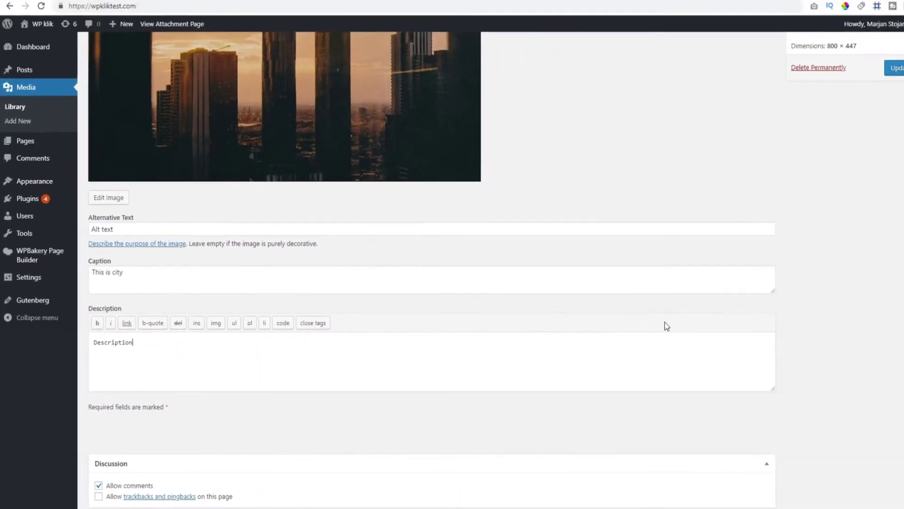
scroll(883, 322, "up", 3)
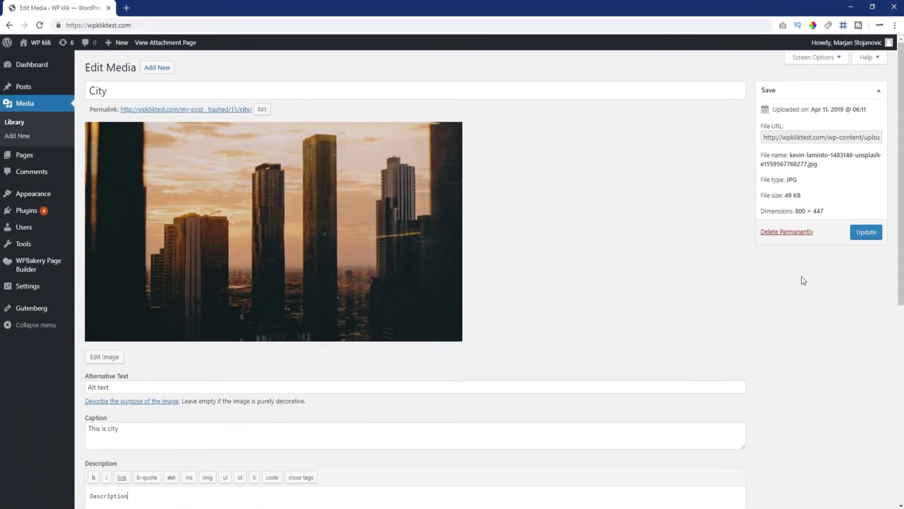
Step: Toggle comments off and back on, leaving the slug as City
left_click_drag(898, 244, 858, 464)
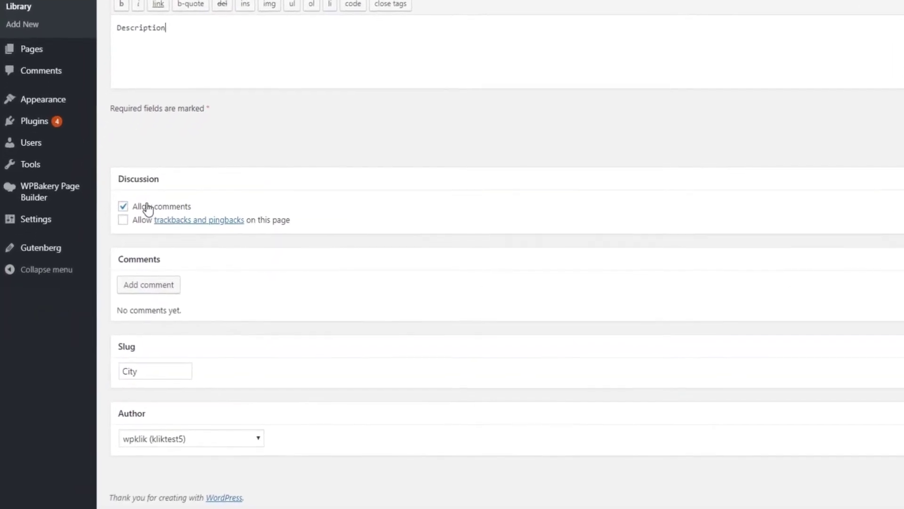
left_click(112, 277)
left_click(112, 277)
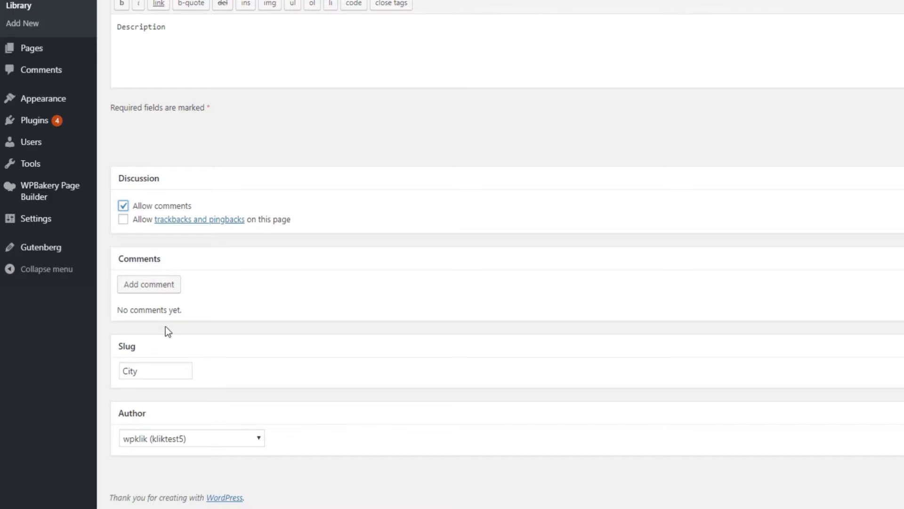
double_click(165, 369)
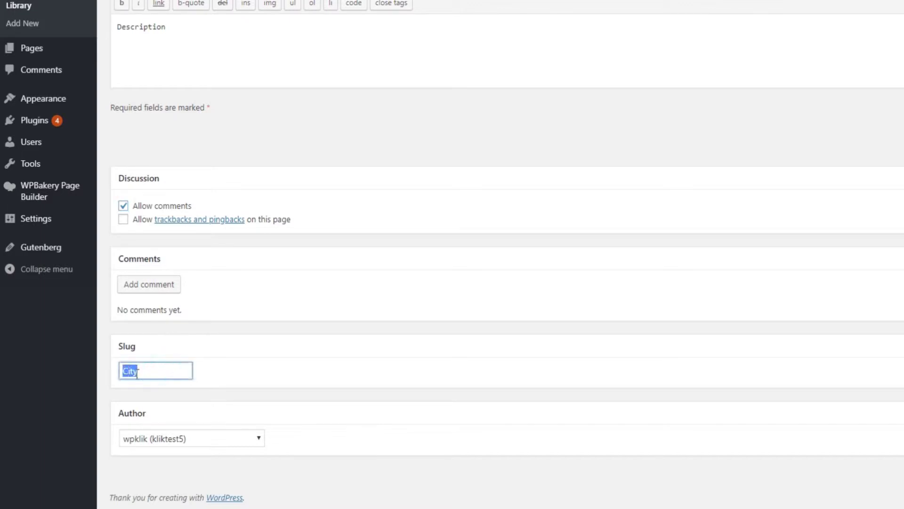
left_click(240, 377)
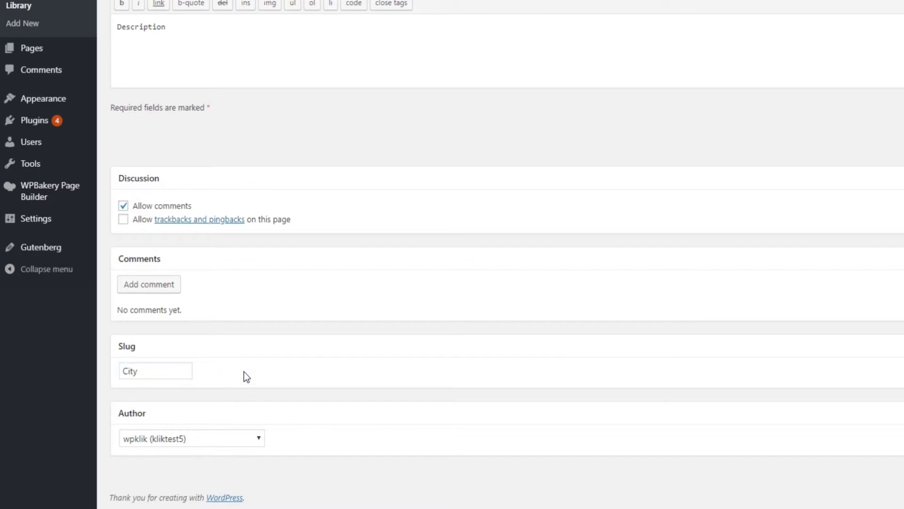
Step: Assign a different user as the image's author
left_click(256, 436)
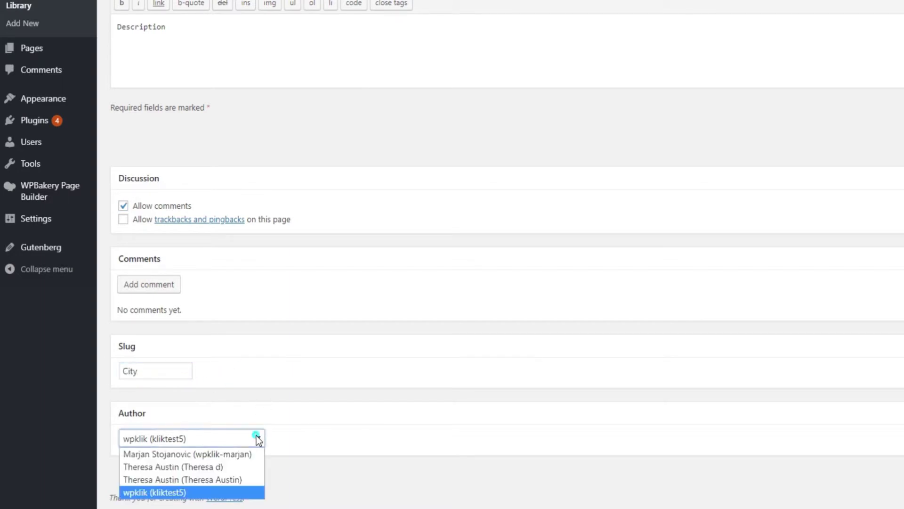
left_click(236, 465)
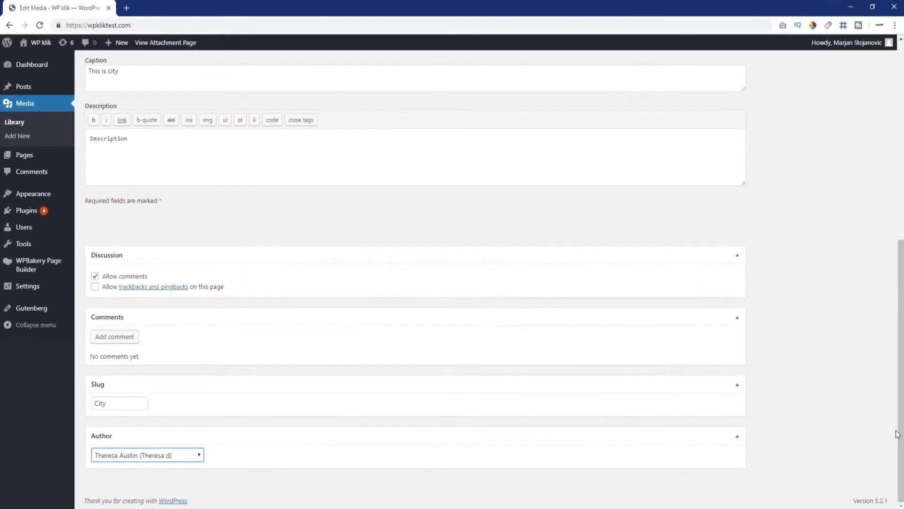
scroll(897, 434, "up", 8)
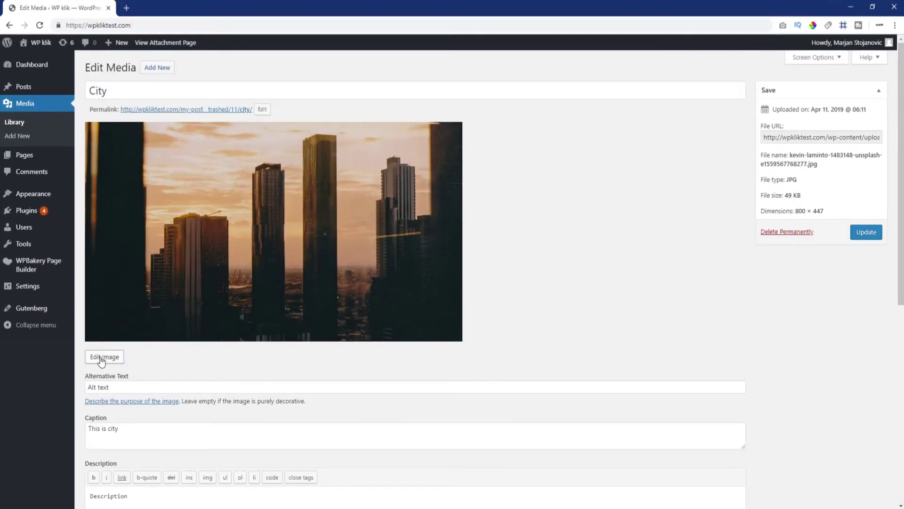
Step: Open the image editor for the City picture
left_click(101, 357)
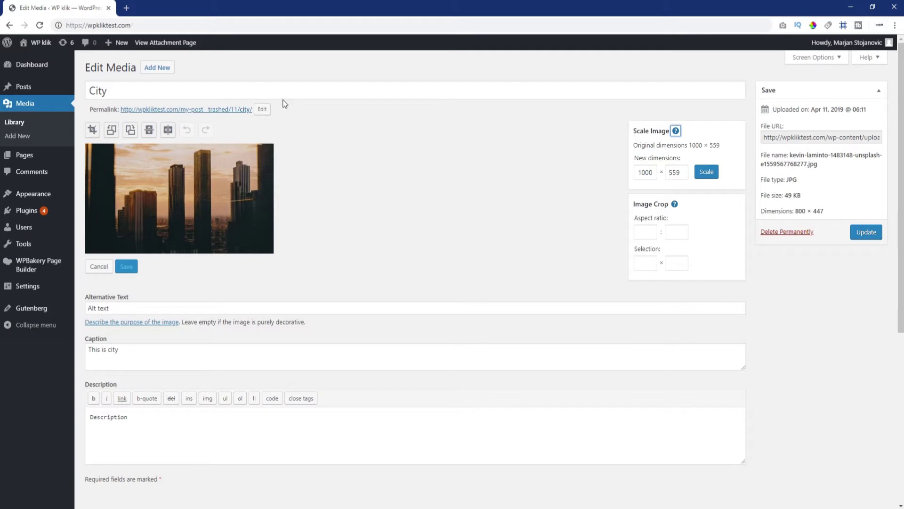
left_click(277, 87)
left_click(241, 309)
left_click(228, 356)
left_click(202, 426)
left_click(414, 204)
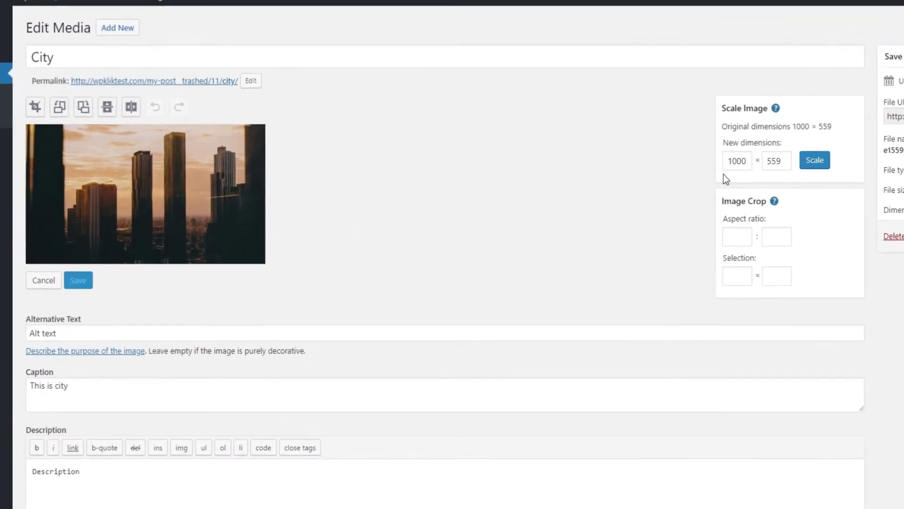
Step: Scale the image from 1000 × 559 to 500 × 280 and expand Restore Original Image
double_click(643, 171)
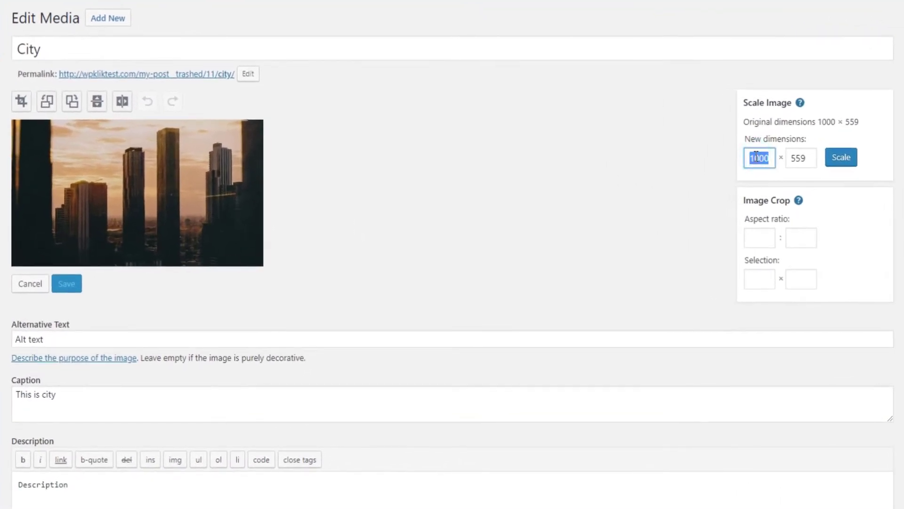
type("500")
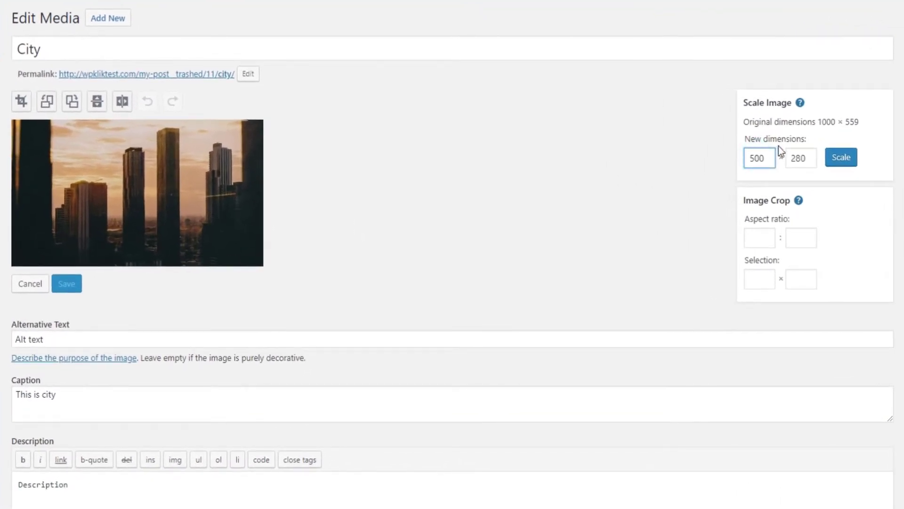
left_click(800, 102)
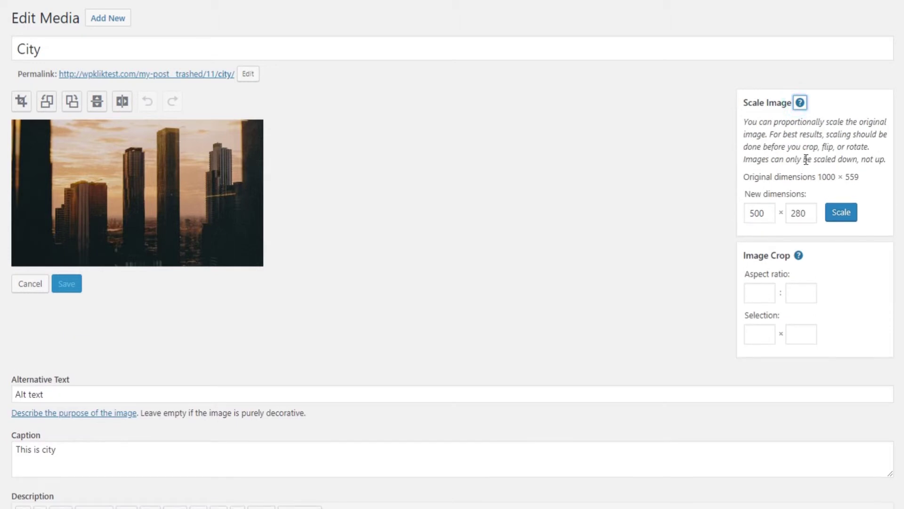
left_click_drag(805, 160, 887, 158)
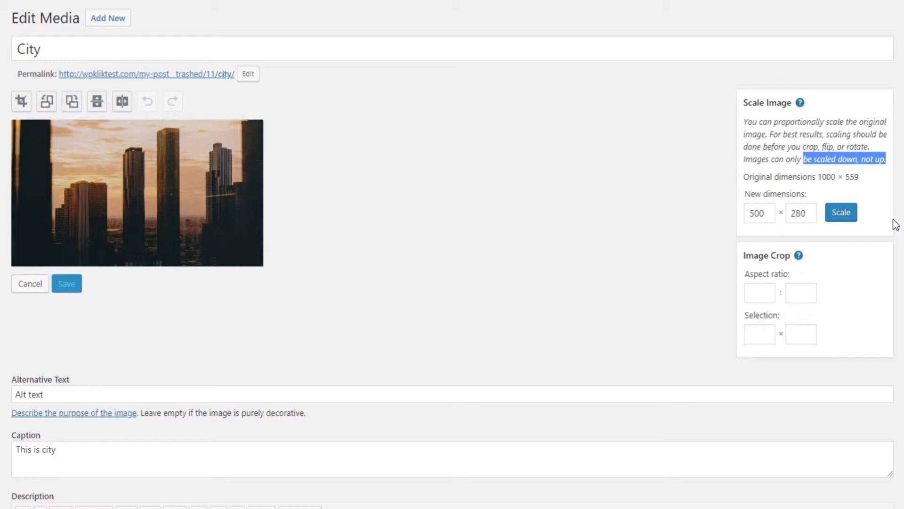
left_click(800, 104)
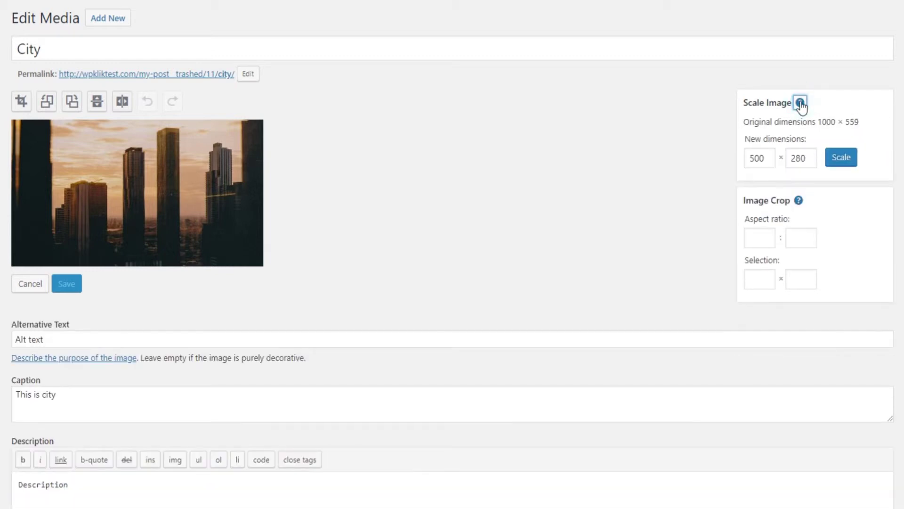
left_click(841, 157)
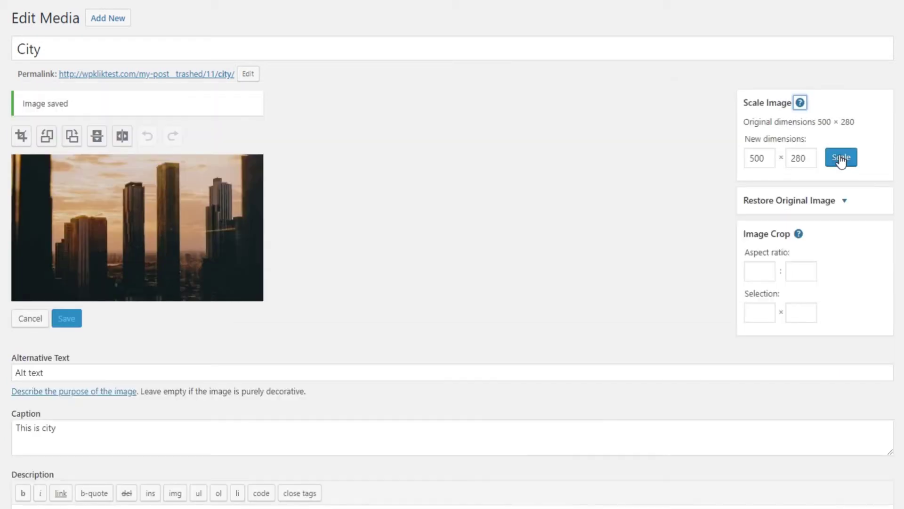
left_click(844, 202)
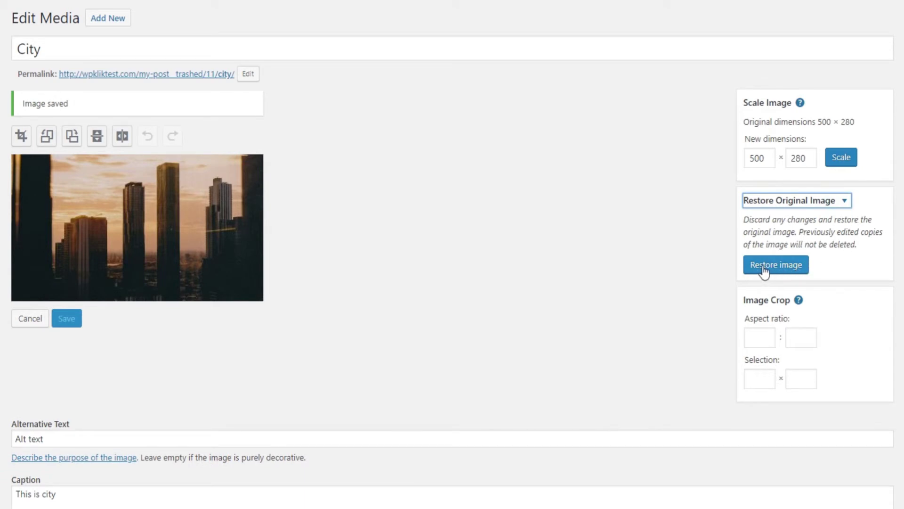
Step: Crop the scaled image to a dragged selection area
left_click(822, 202)
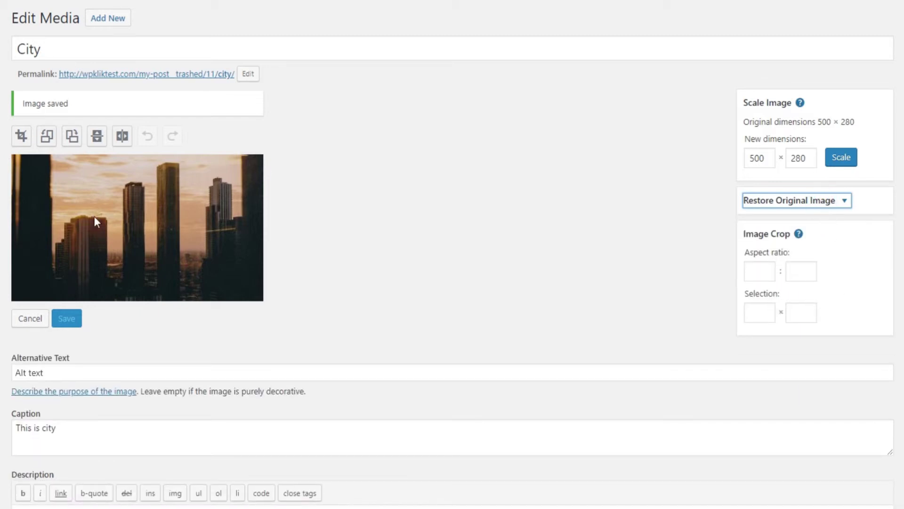
left_click_drag(31, 170, 256, 294)
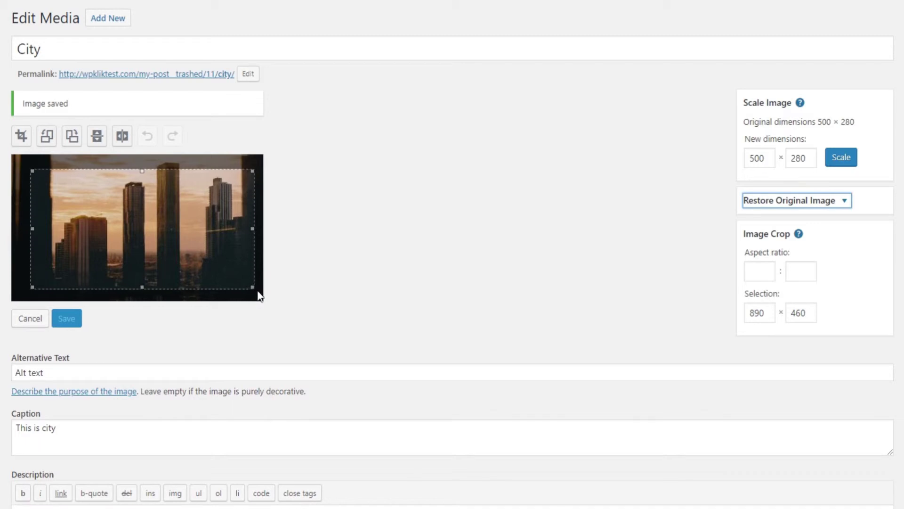
left_click(19, 137)
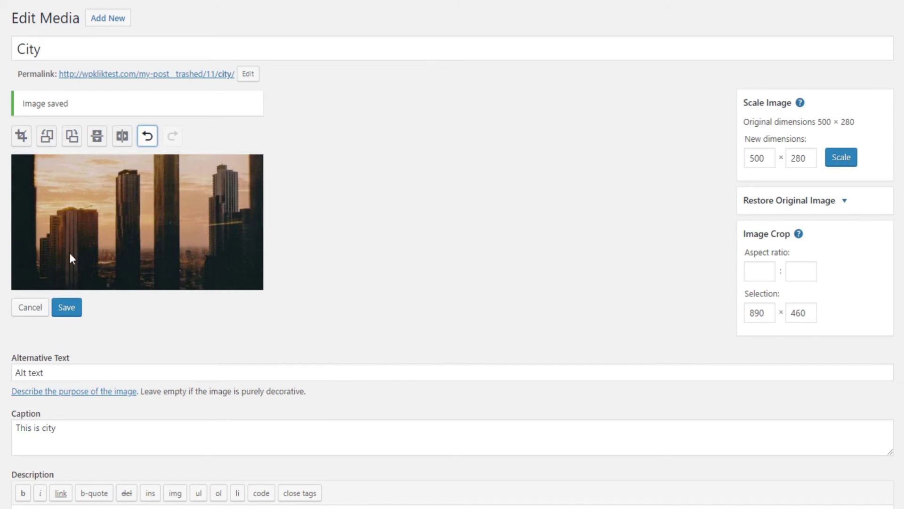
Step: Set a 4:3 crop aspect ratio with a 200-pixel selection height
left_click(751, 275)
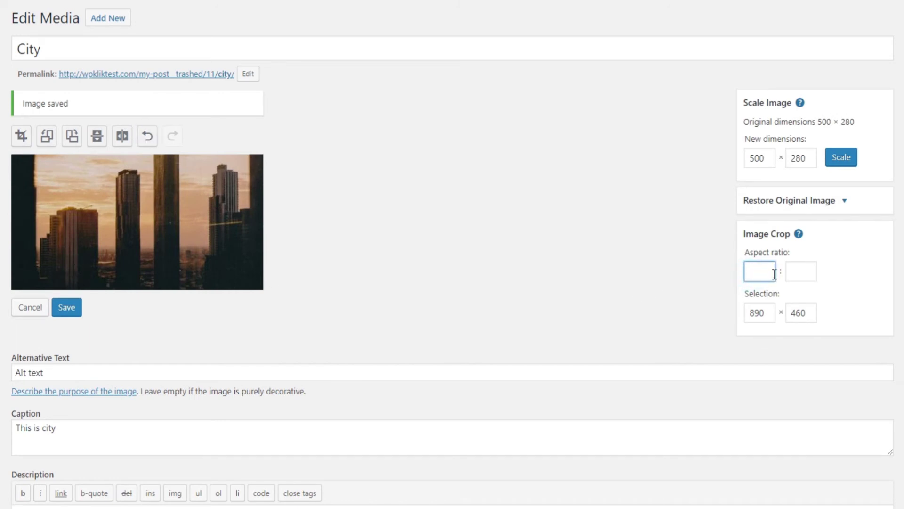
key("Tab")
left_click(795, 292)
left_click_drag(29, 162, 117, 280)
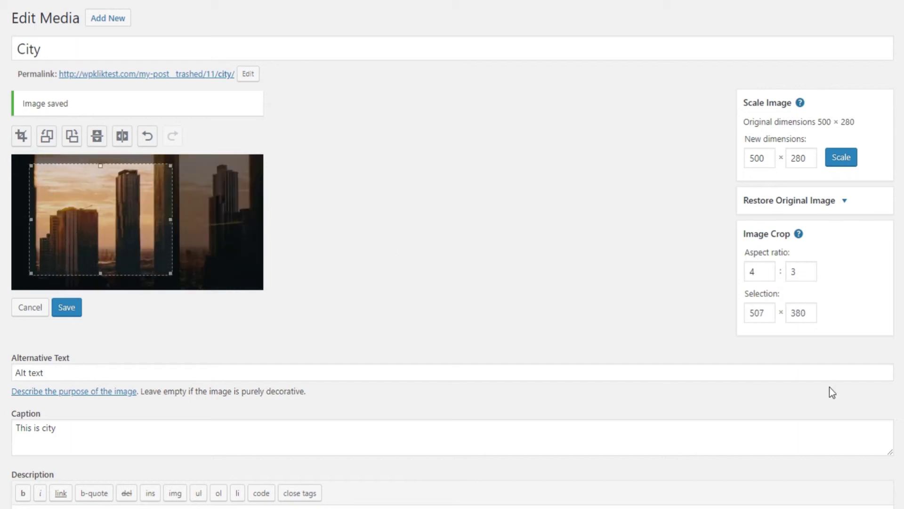
double_click(801, 312)
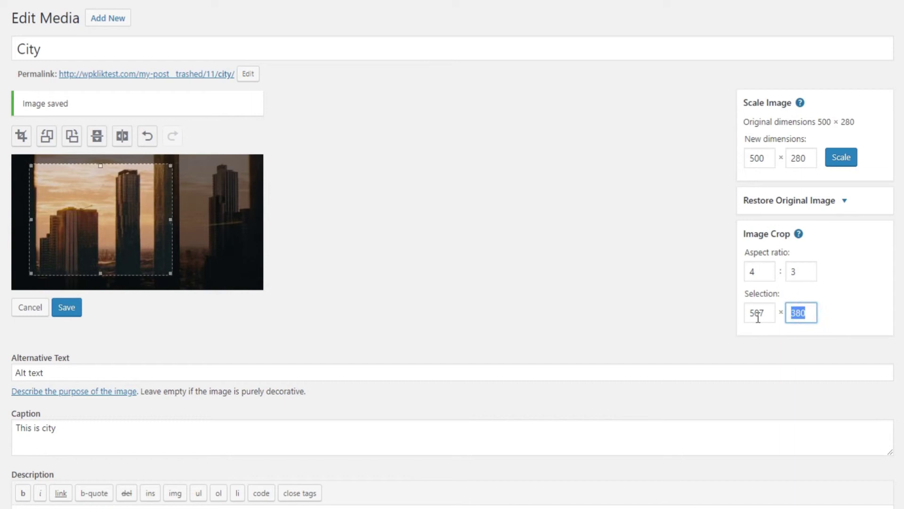
type("200")
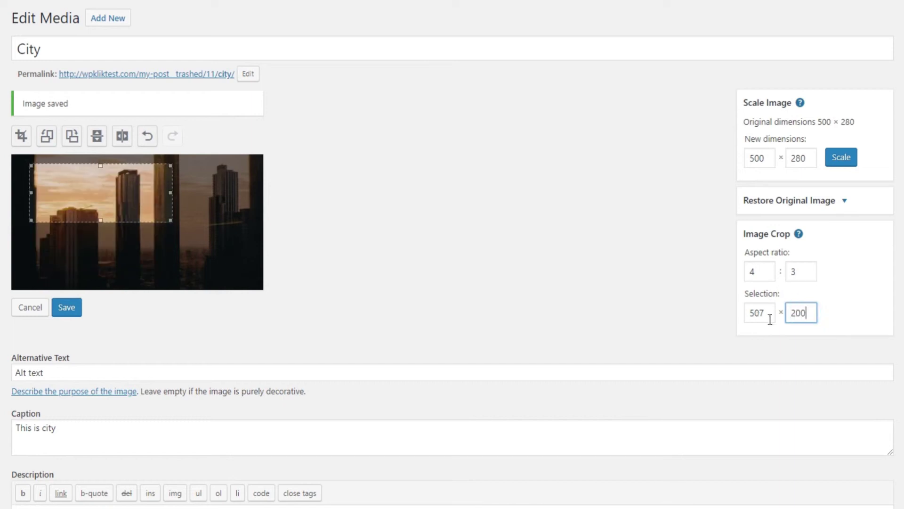
left_click(787, 338)
Step: Try rotating and flipping the image, then undo so it stays upright
left_click(72, 136)
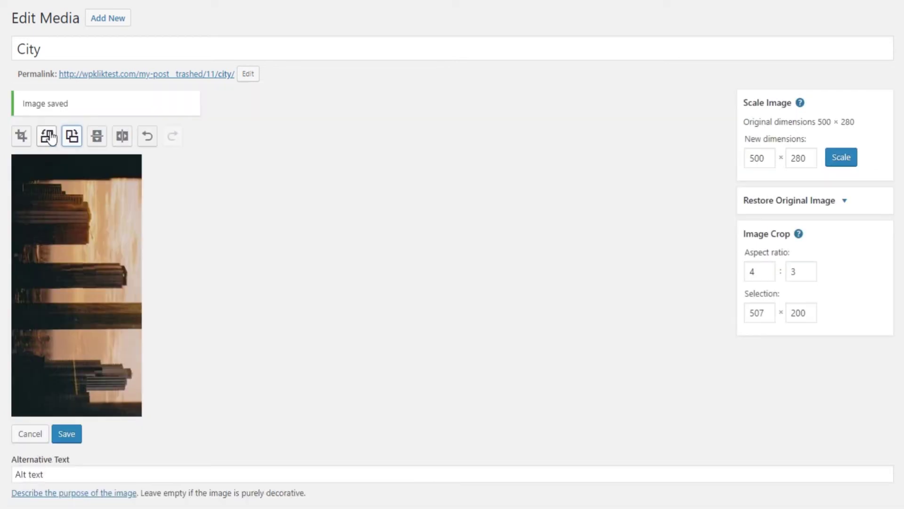
left_click(49, 137)
left_click(98, 137)
left_click(99, 137)
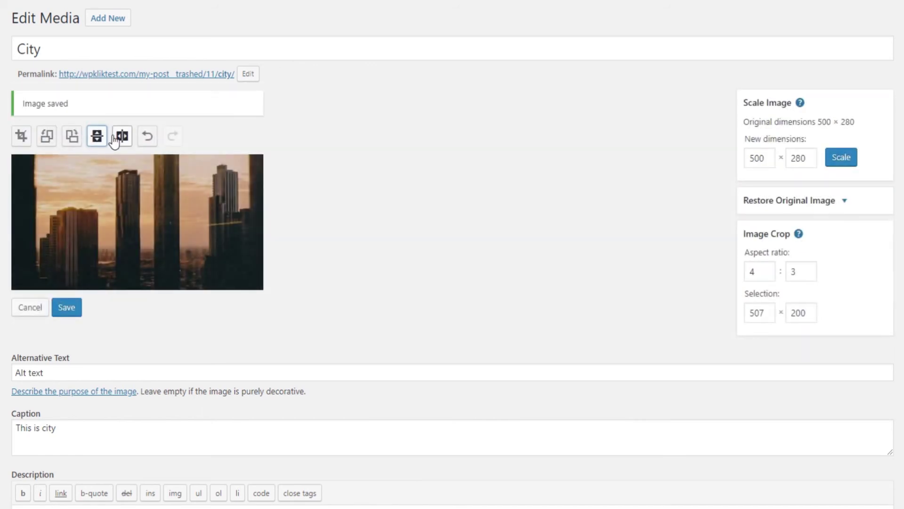
left_click(154, 138)
left_click(172, 139)
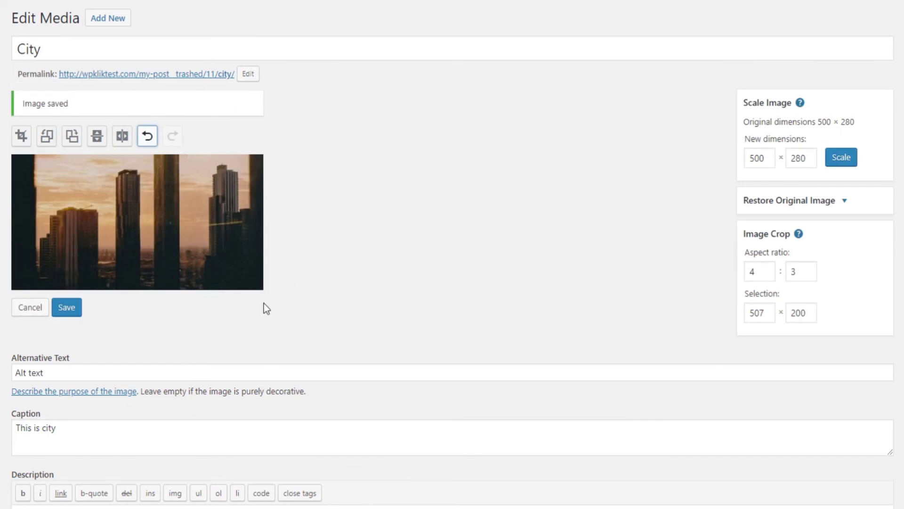
Step: Save the 445 × 230 edited image, update the media item, and view its attachment page
left_click(67, 312)
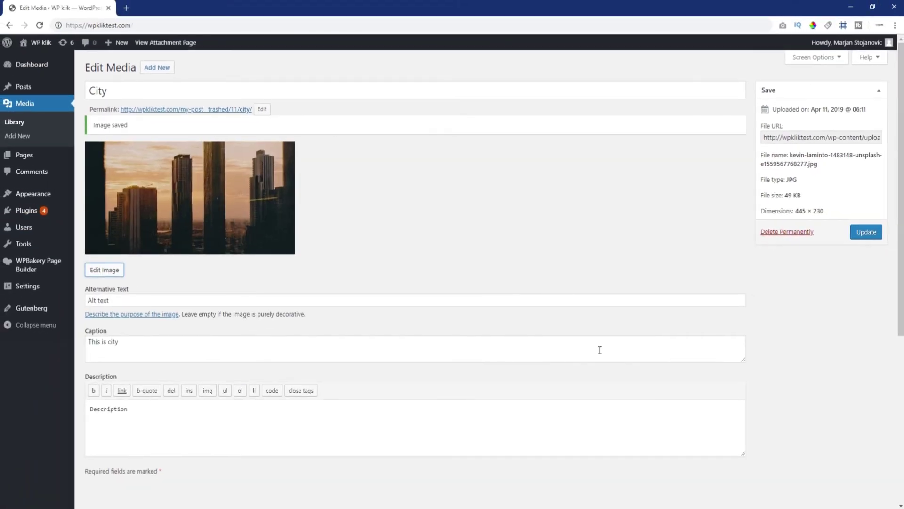
left_click(875, 236)
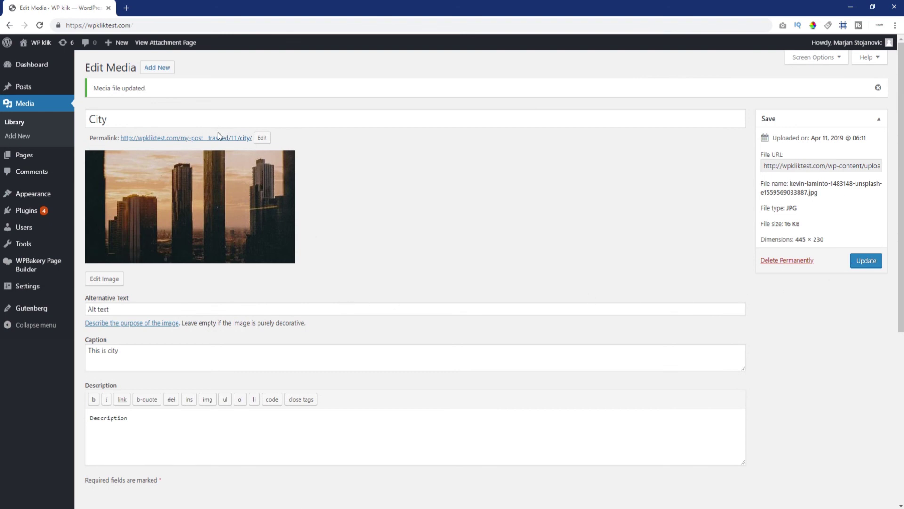
left_click(216, 137)
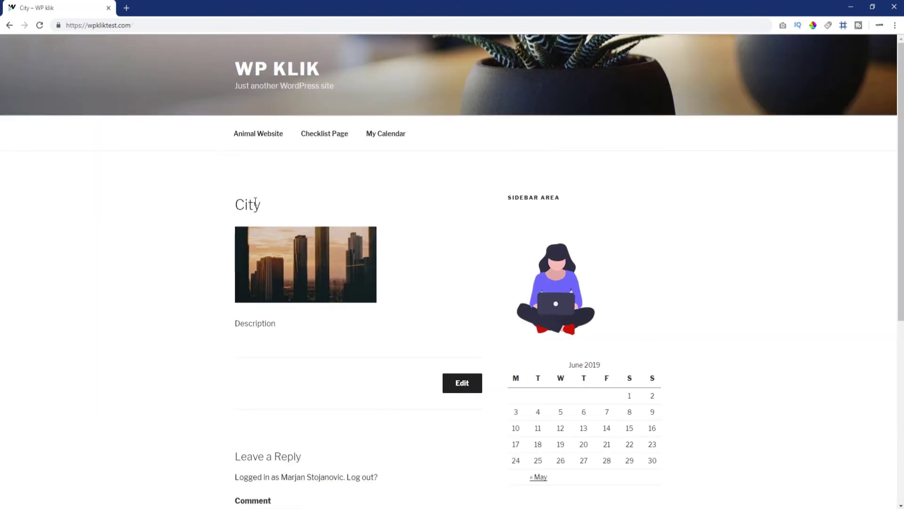